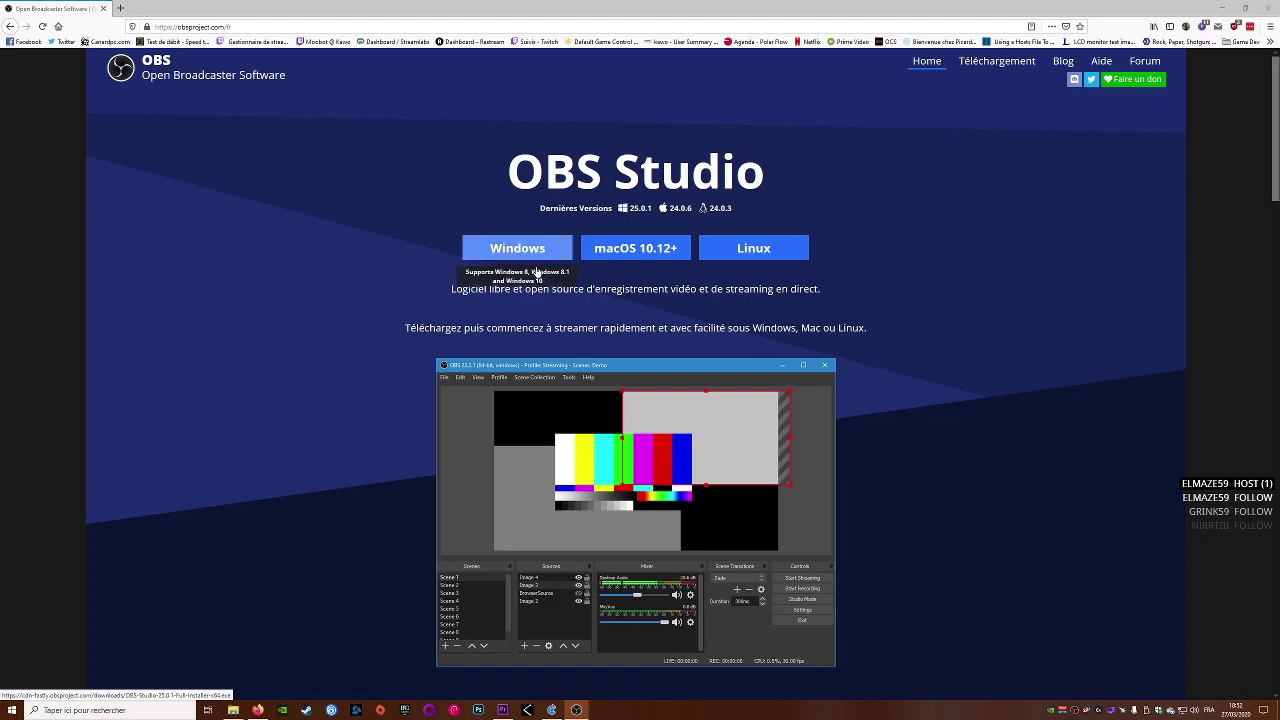
# Check the OBS Studio desktop shortcut's compatibility properties for the run-as-administrator option, and close them without changes
pyautogui.click(1220, 8)
pyautogui.click(1220, 8)
pyautogui.click(1137, 236)
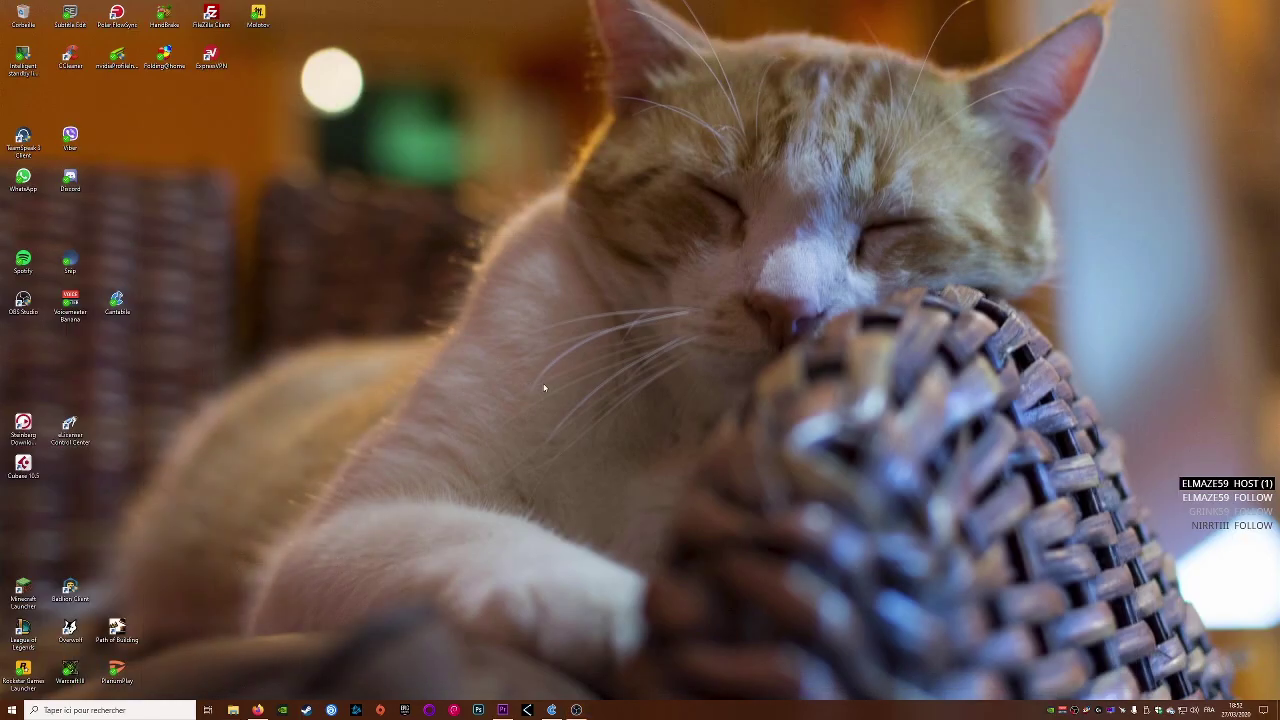
pyautogui.rightClick(27, 311)
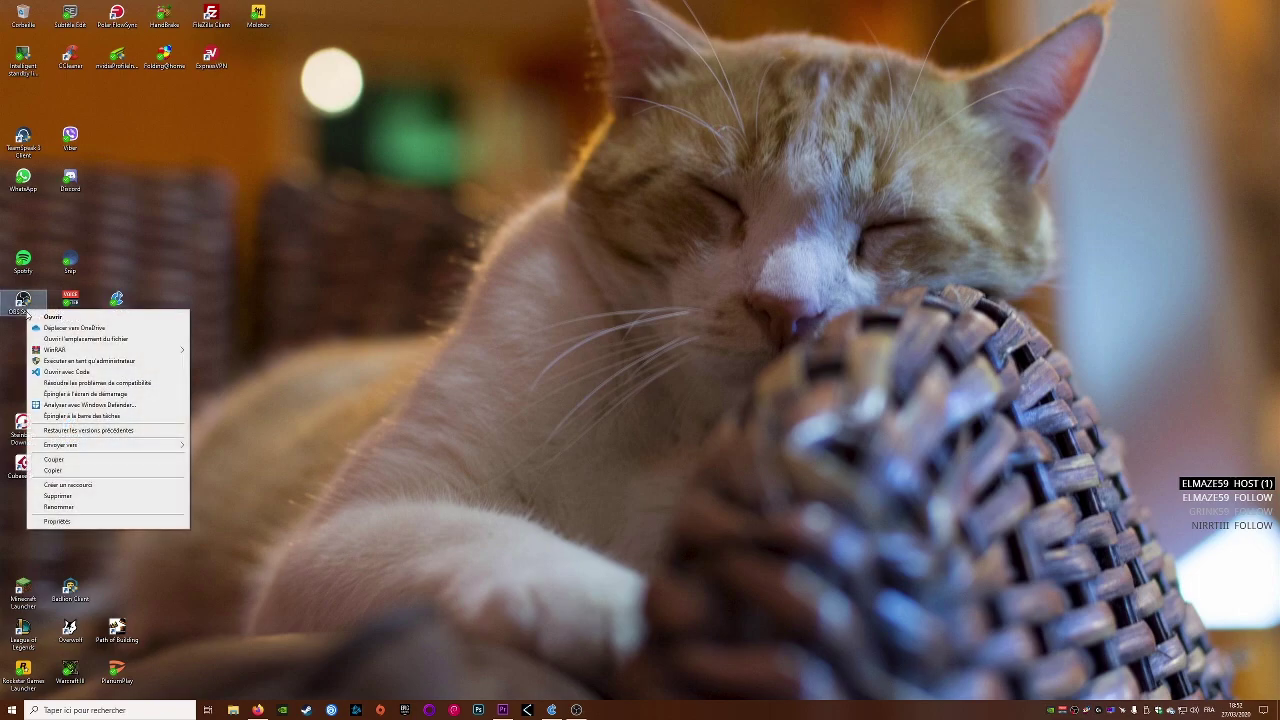
pyautogui.click(50, 523)
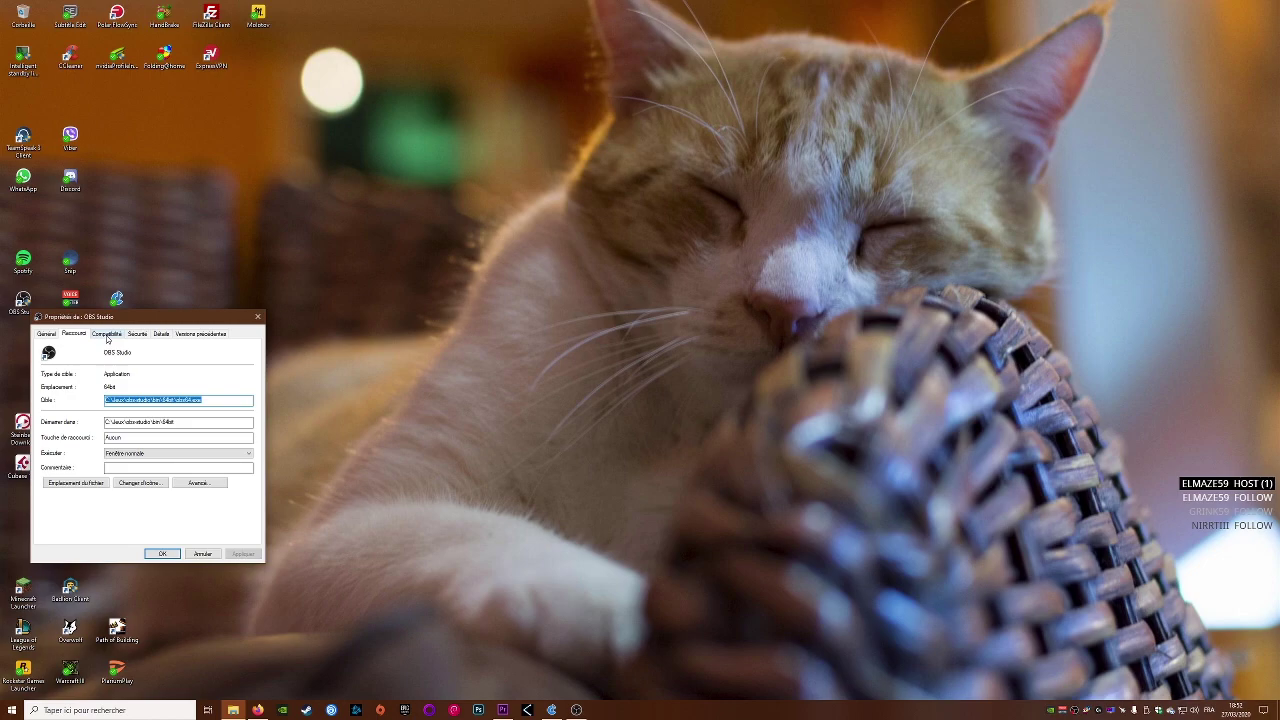
pyautogui.click(105, 334)
pyautogui.moveTo(118, 318); pyautogui.dragTo(347, 308)
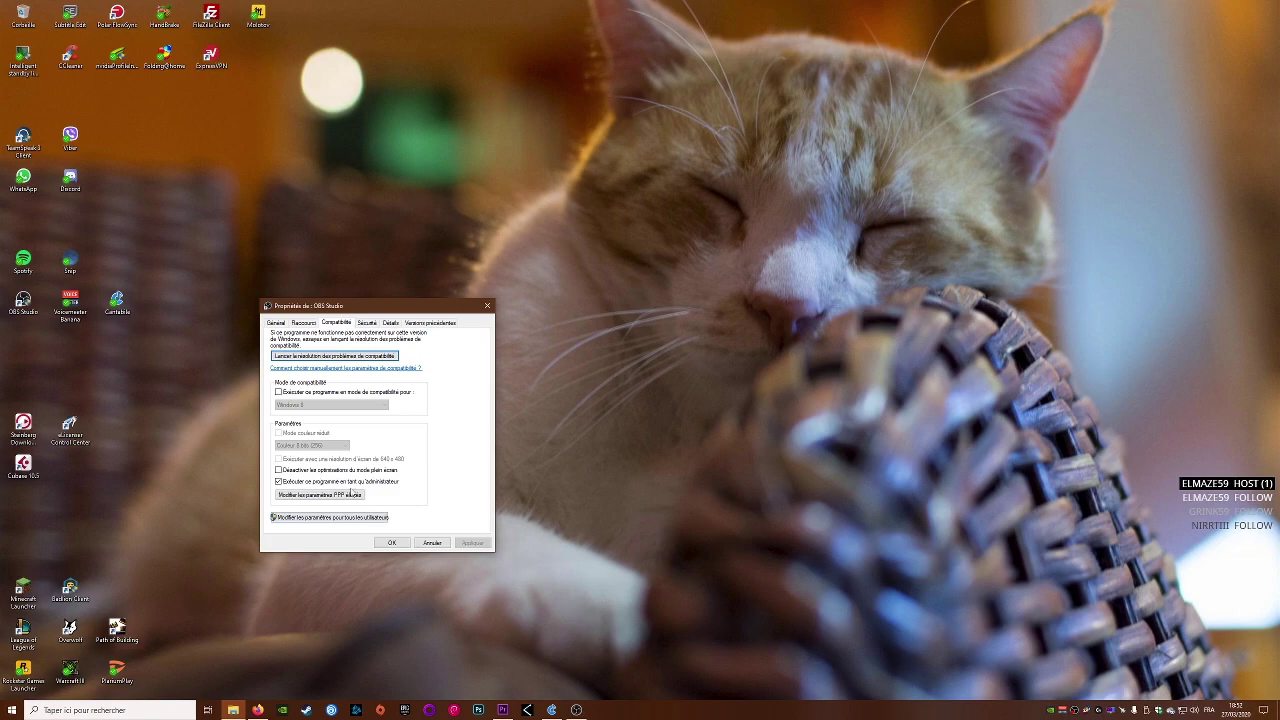
pyautogui.click(436, 545)
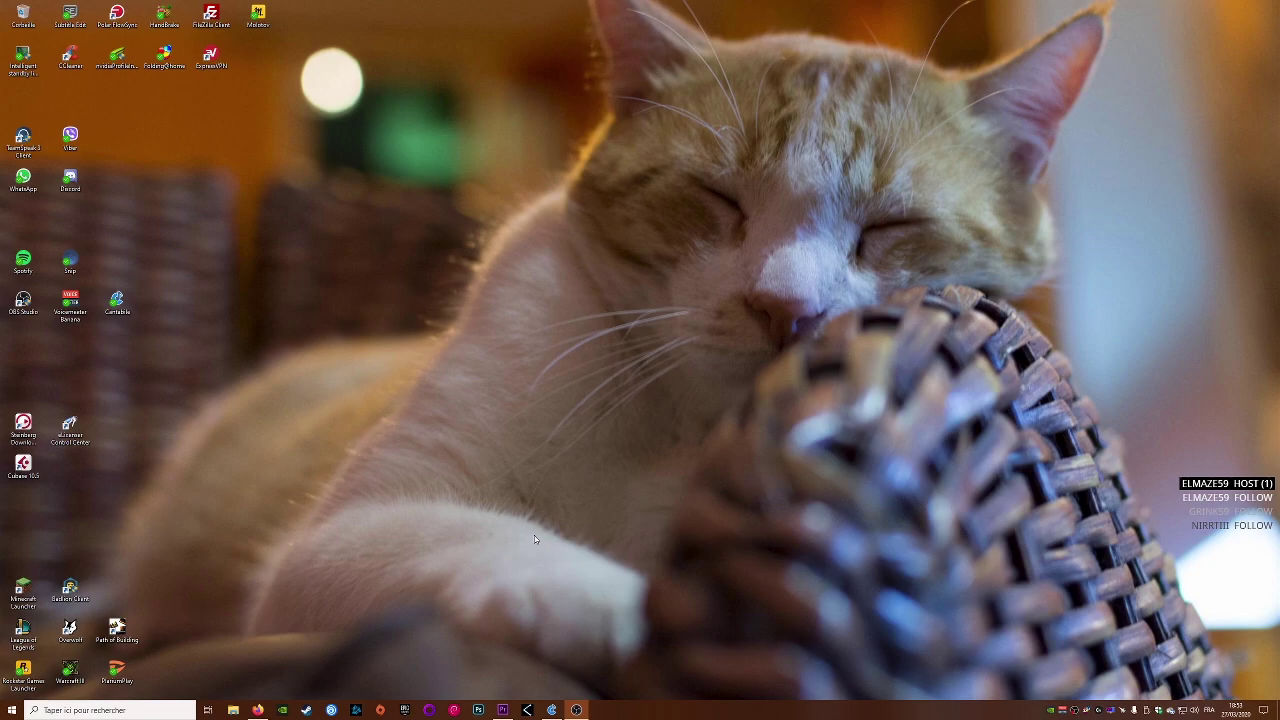
# Bring the OBS window onto this screen, maximize it and disable the scene preview
pyautogui.moveTo(1279, 161); pyautogui.dragTo(612, 183)
pyautogui.doubleClick(617, 183)
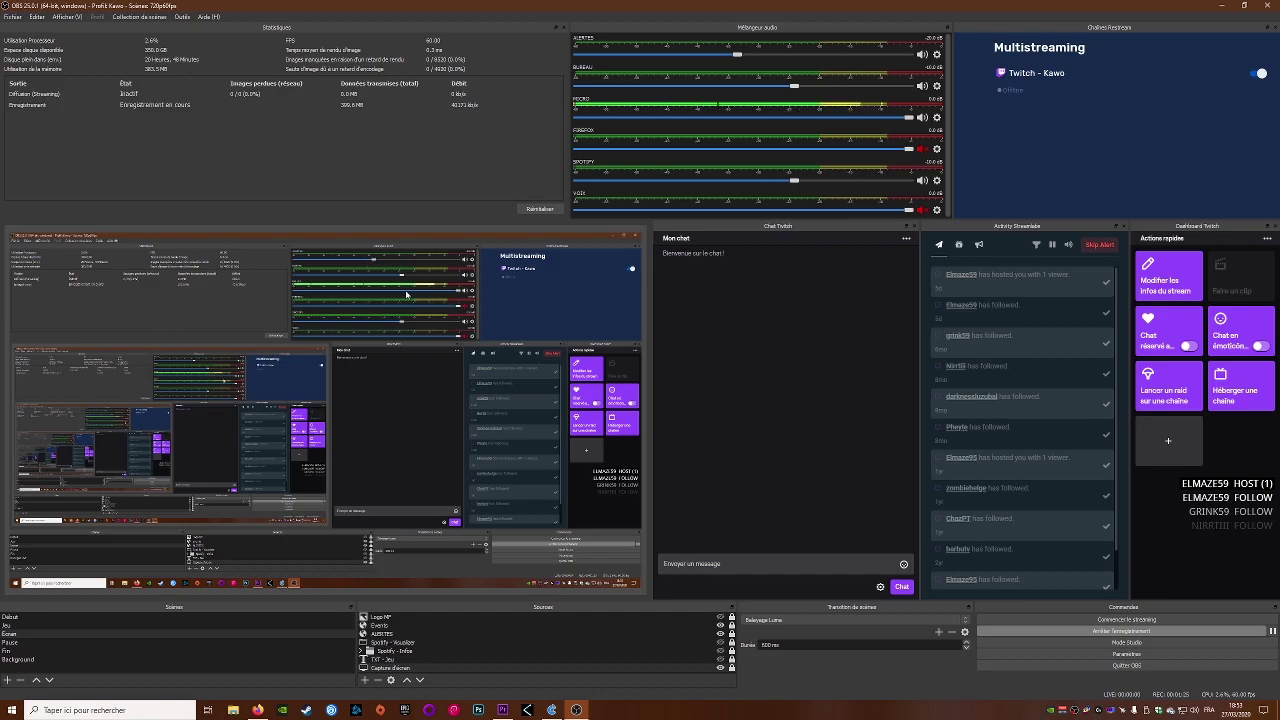
pyautogui.rightClick(289, 344)
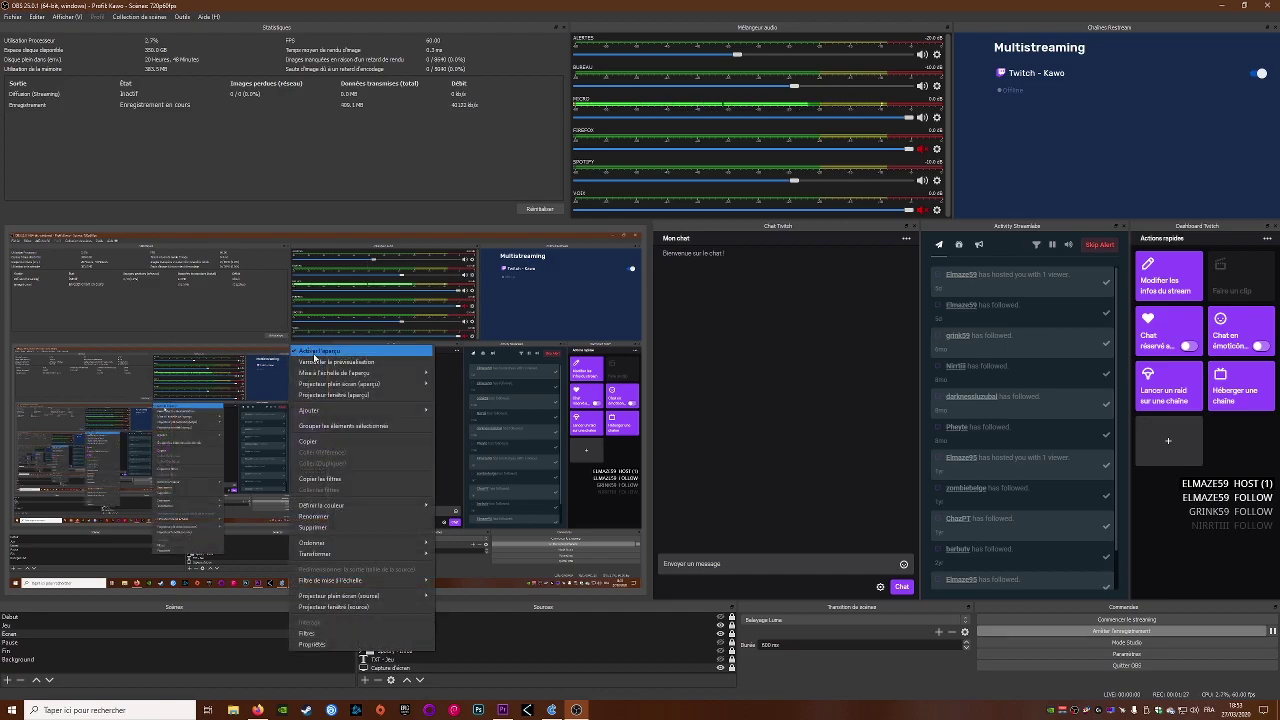
pyautogui.click(314, 352)
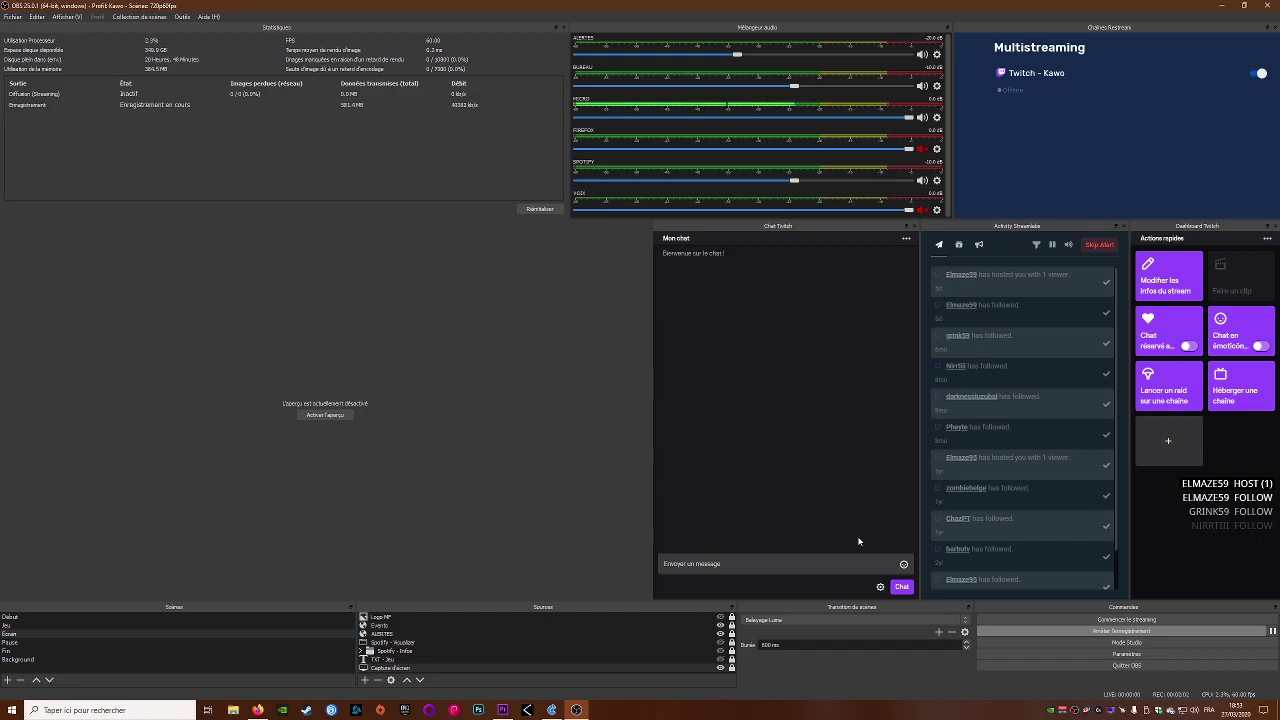
# Open the OBS settings and examine the video resolution, scaling filter and frame-rate options
pyautogui.click(1089, 655)
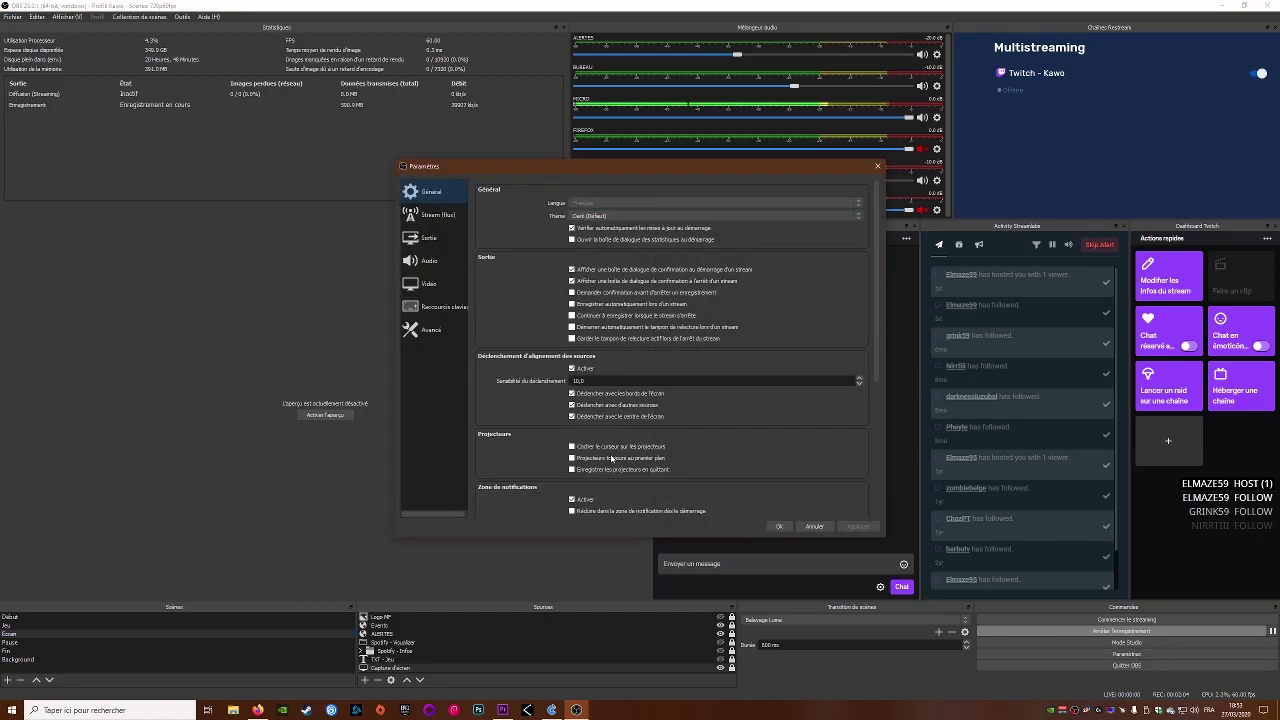
pyautogui.moveTo(640, 163); pyautogui.dragTo(494, 180)
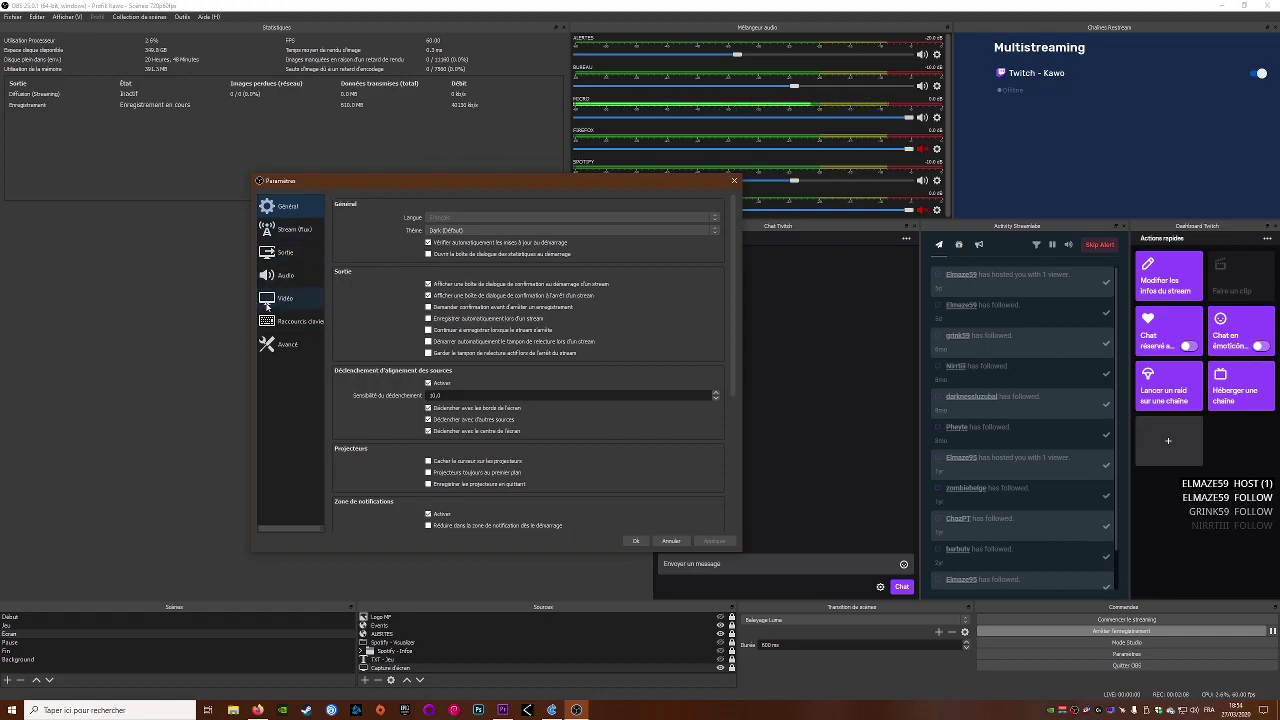
pyautogui.click(287, 299)
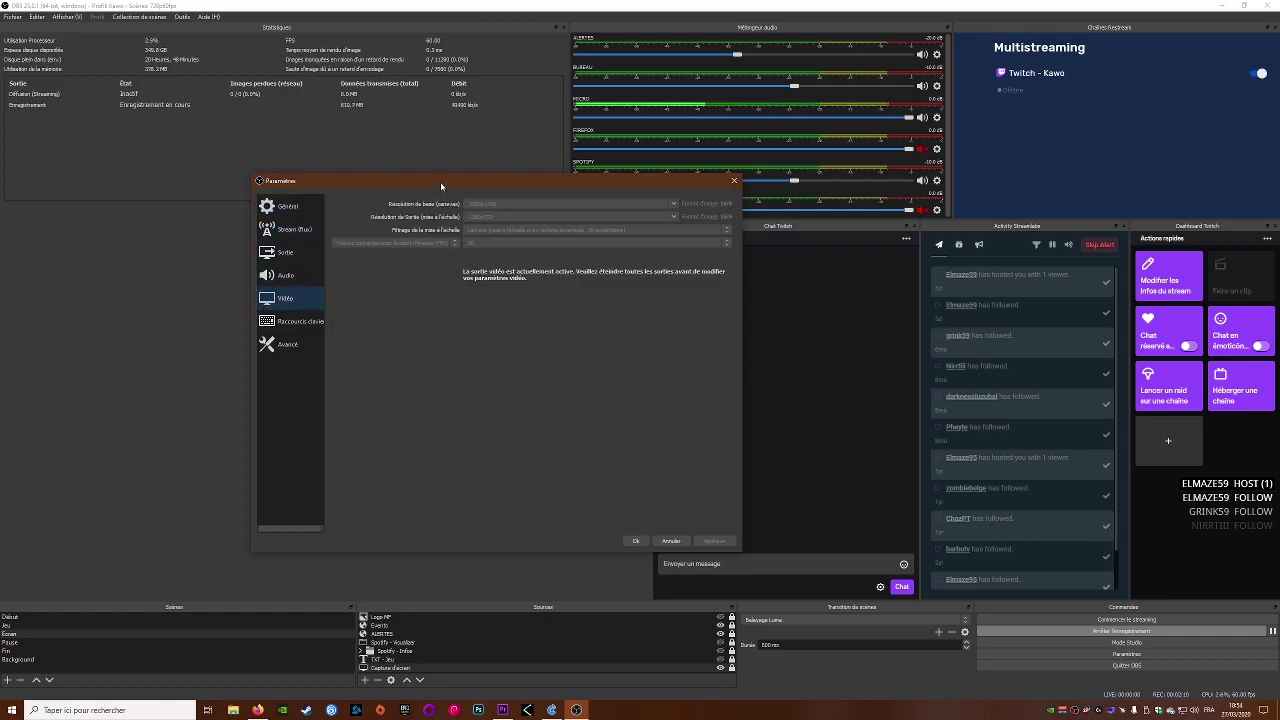
pyautogui.moveTo(440, 182); pyautogui.dragTo(400, 216)
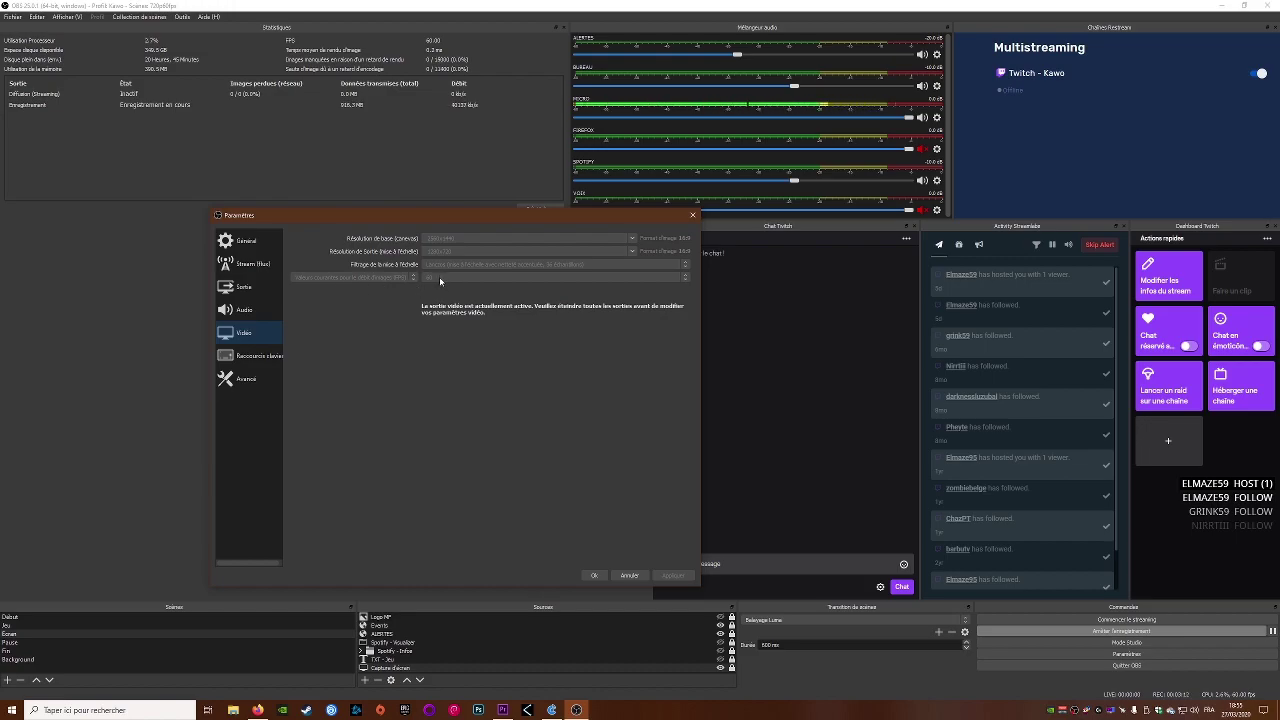
# Compare the streaming output settings with the video resolution settings
pyautogui.click(250, 289)
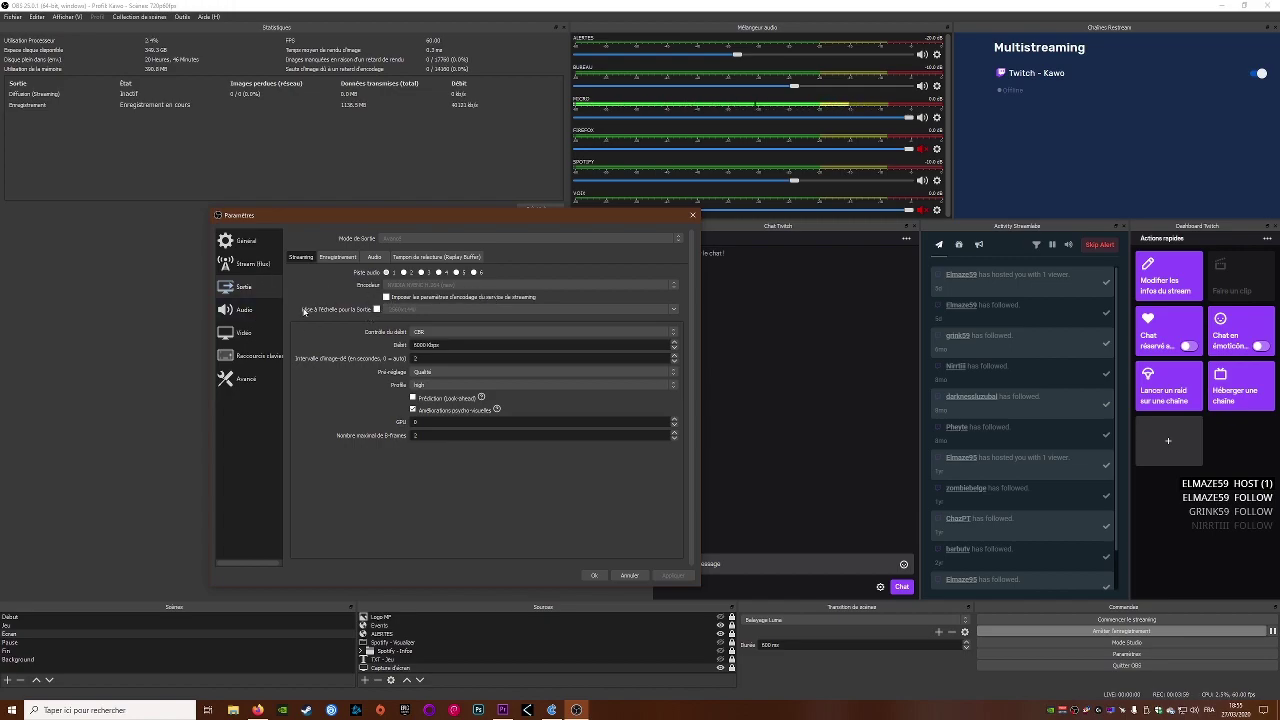
pyautogui.click(243, 334)
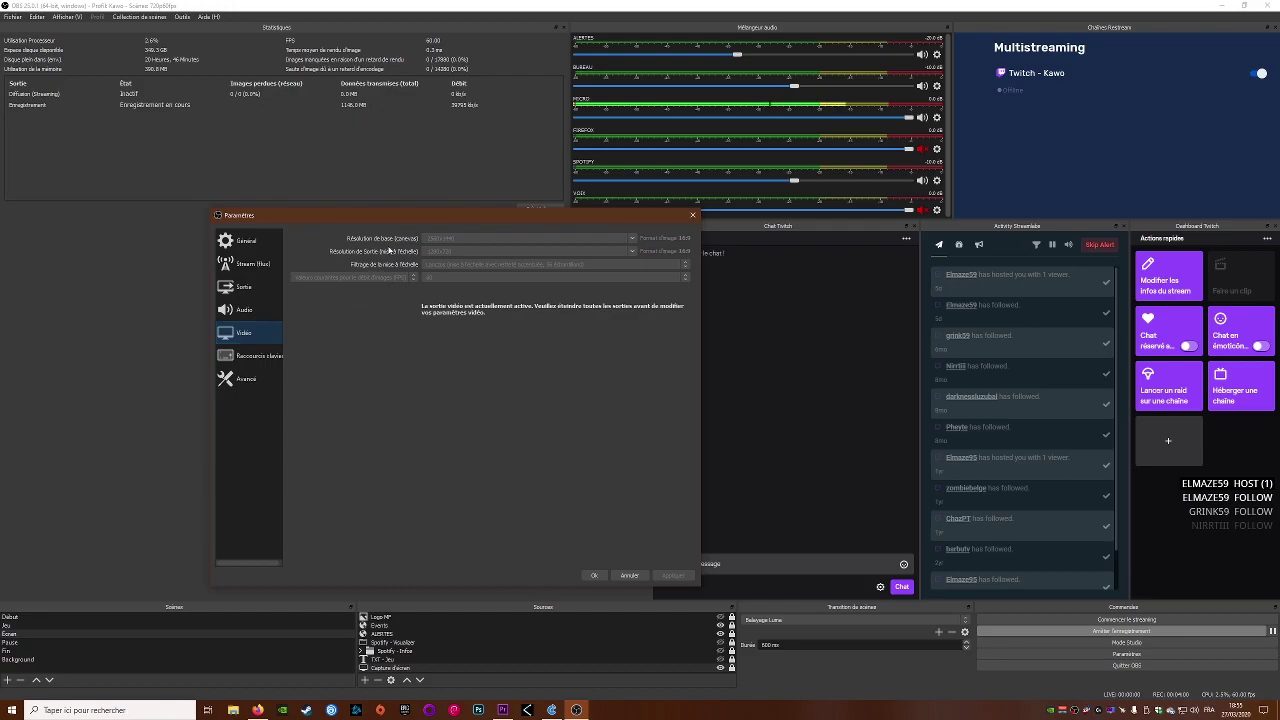
pyautogui.click(243, 287)
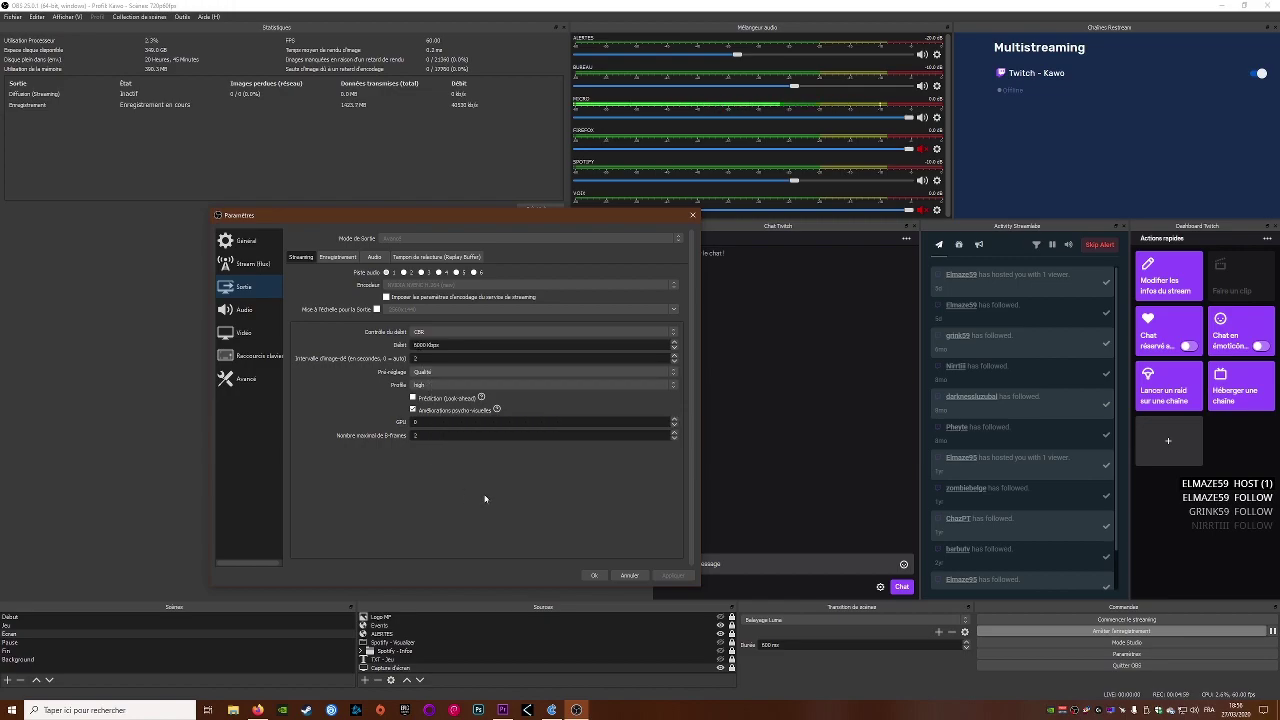
pyautogui.click(244, 333)
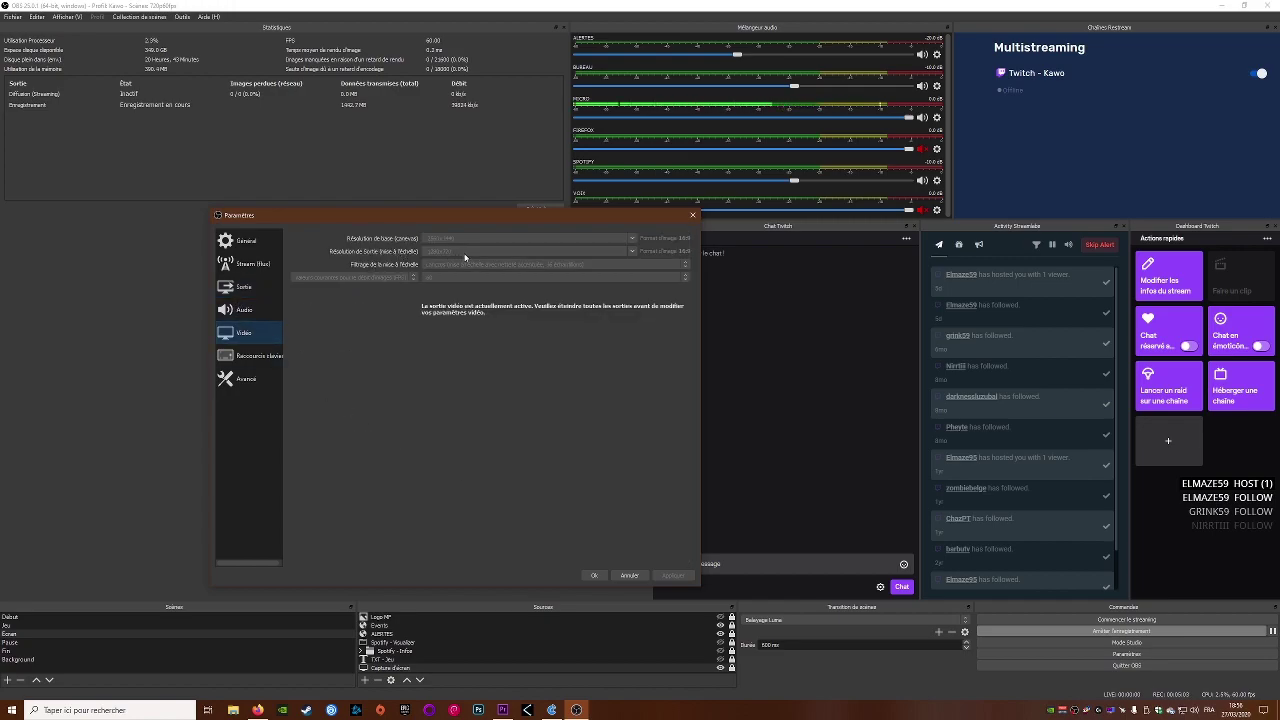
# Choose Qualité as the encoder preset in the streaming output settings and review the look-ahead option
pyautogui.click(263, 271)
pyautogui.click(247, 287)
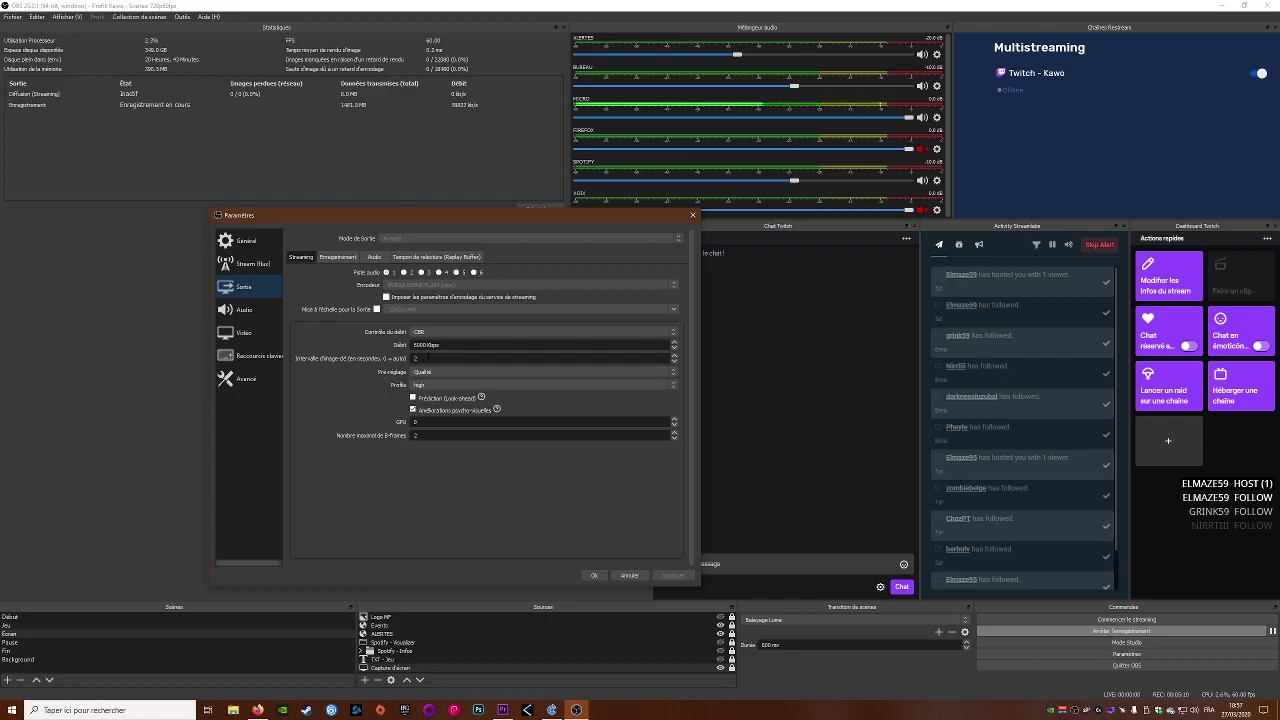
pyautogui.click(432, 374)
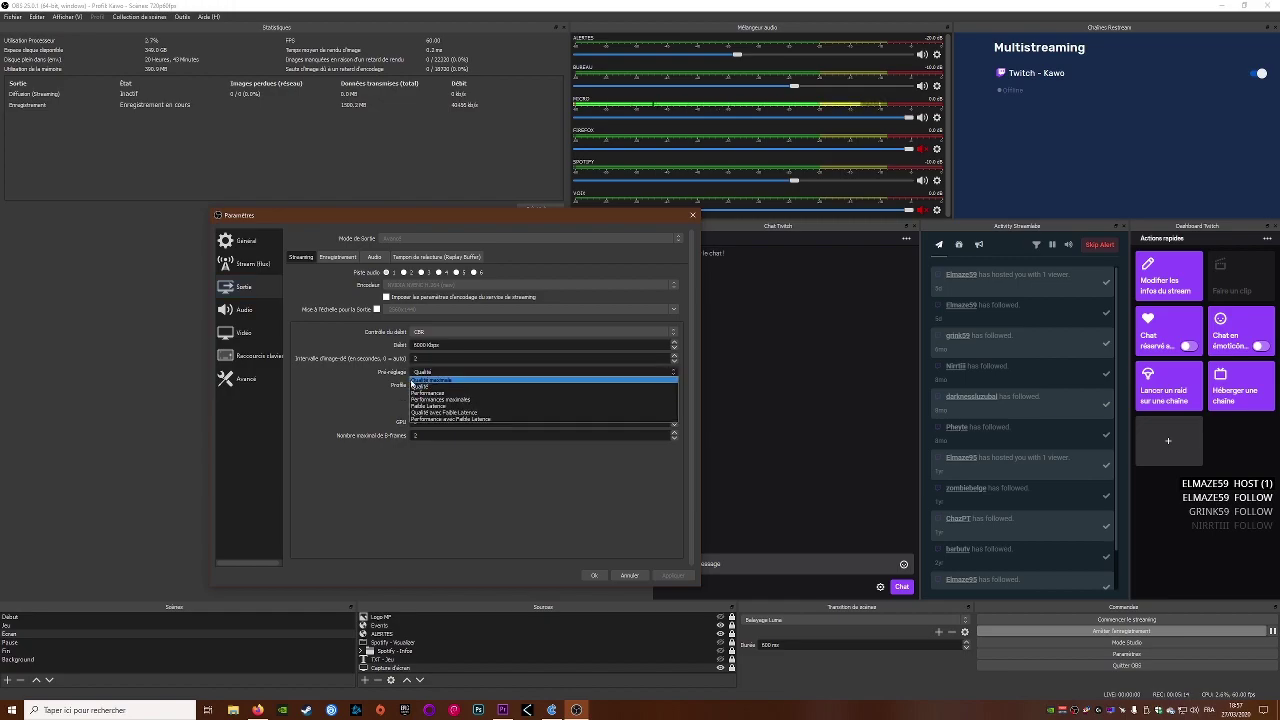
pyautogui.click(428, 387)
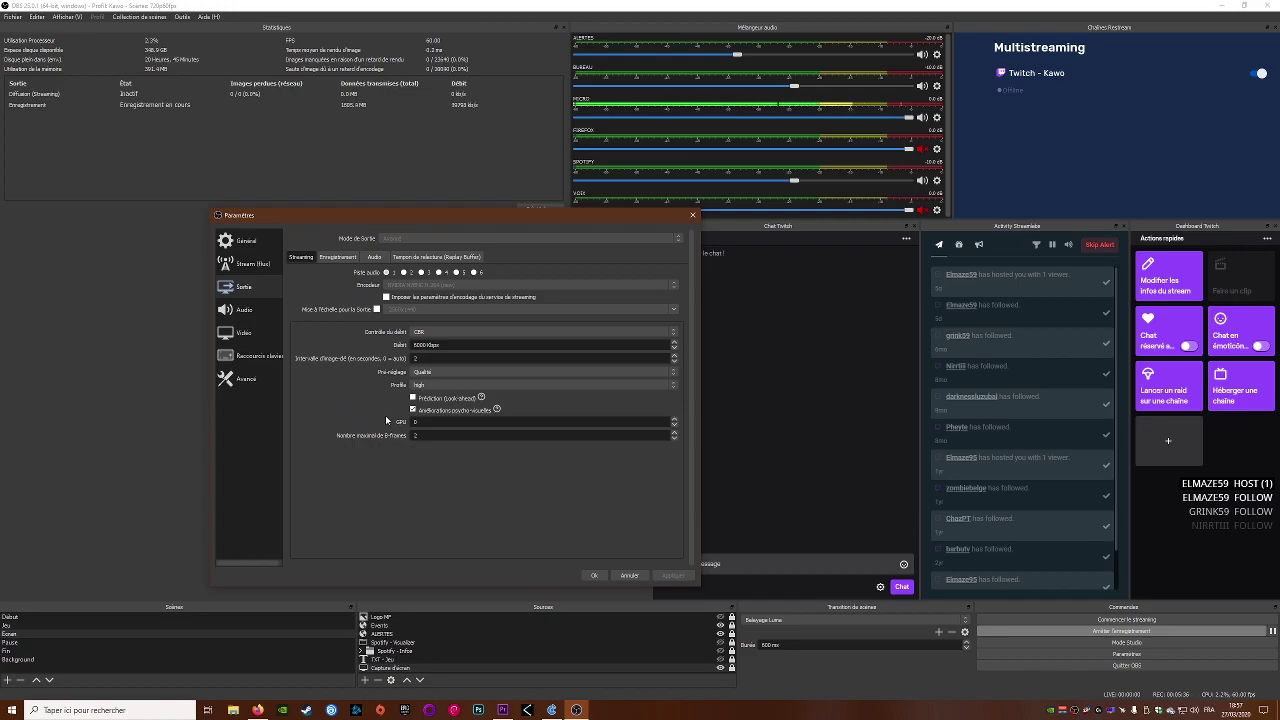
pyautogui.moveTo(555, 214); pyautogui.dragTo(577, 232)
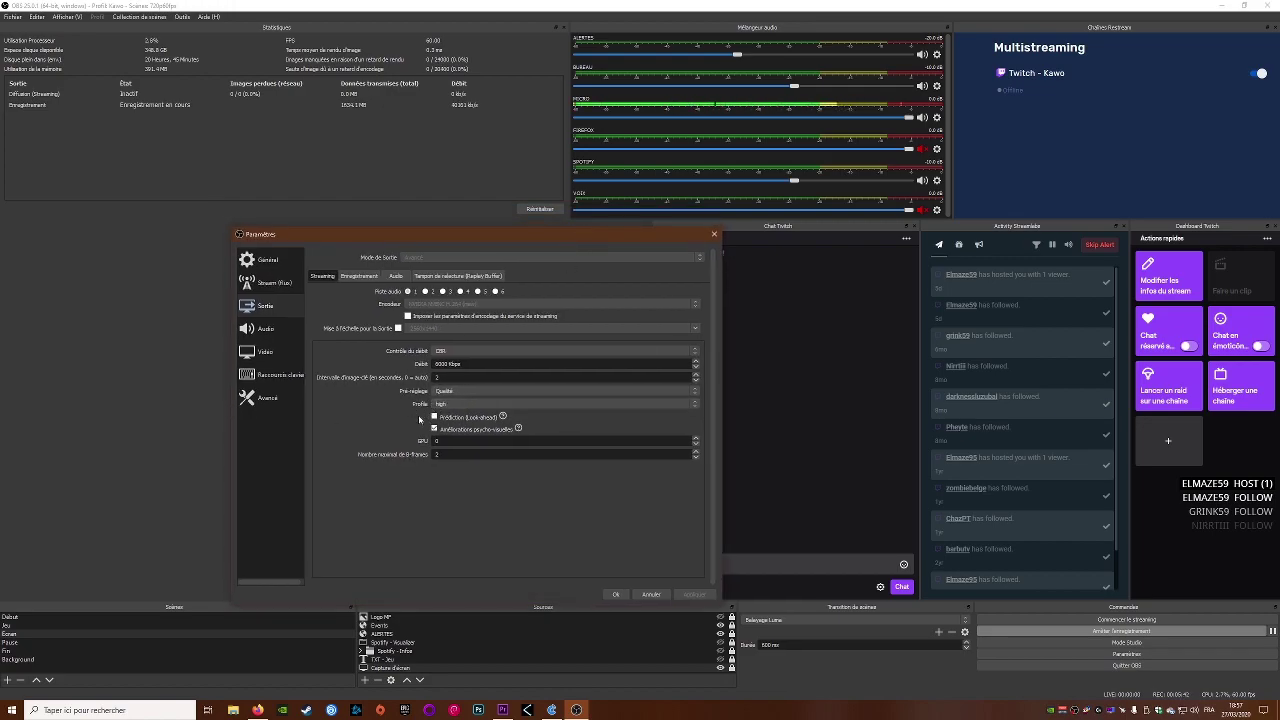
pyautogui.moveTo(436, 420)
# Compare the streaming and recording output settings, including bitrate, keyframe interval and format, and close the settings without saving
pyautogui.click(353, 277)
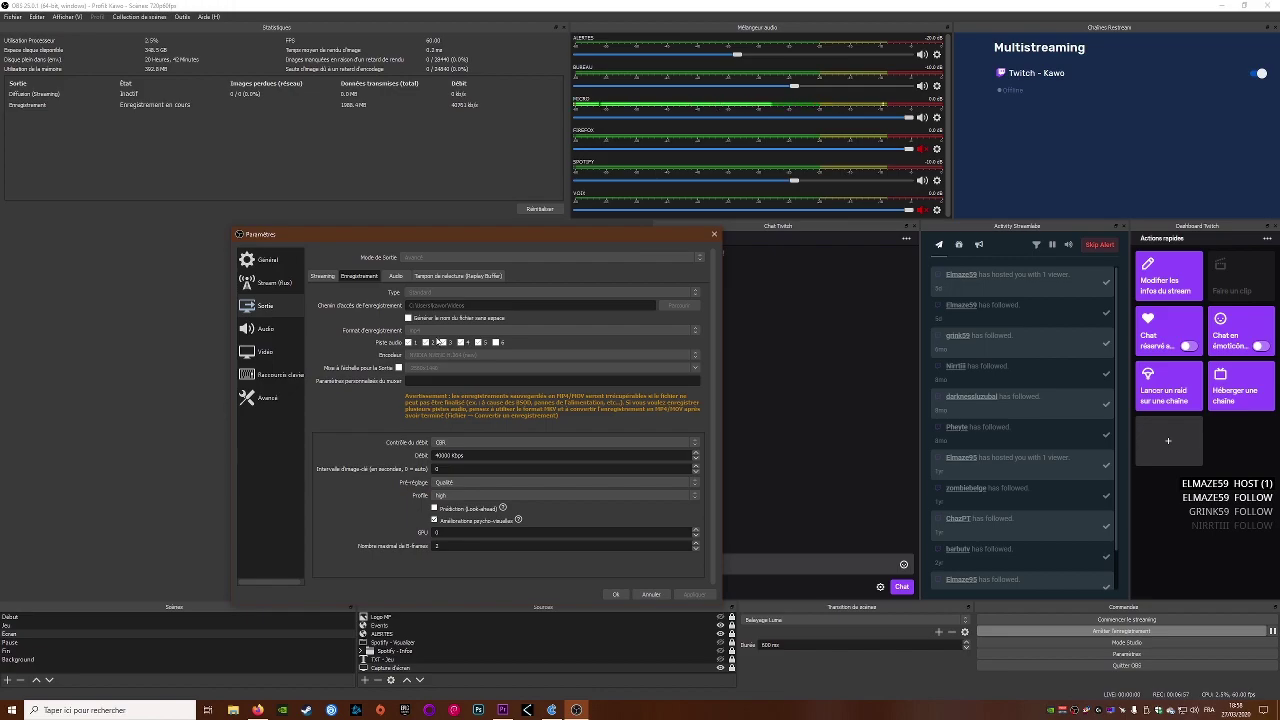
pyautogui.click(322, 276)
pyautogui.click(345, 279)
pyautogui.click(322, 276)
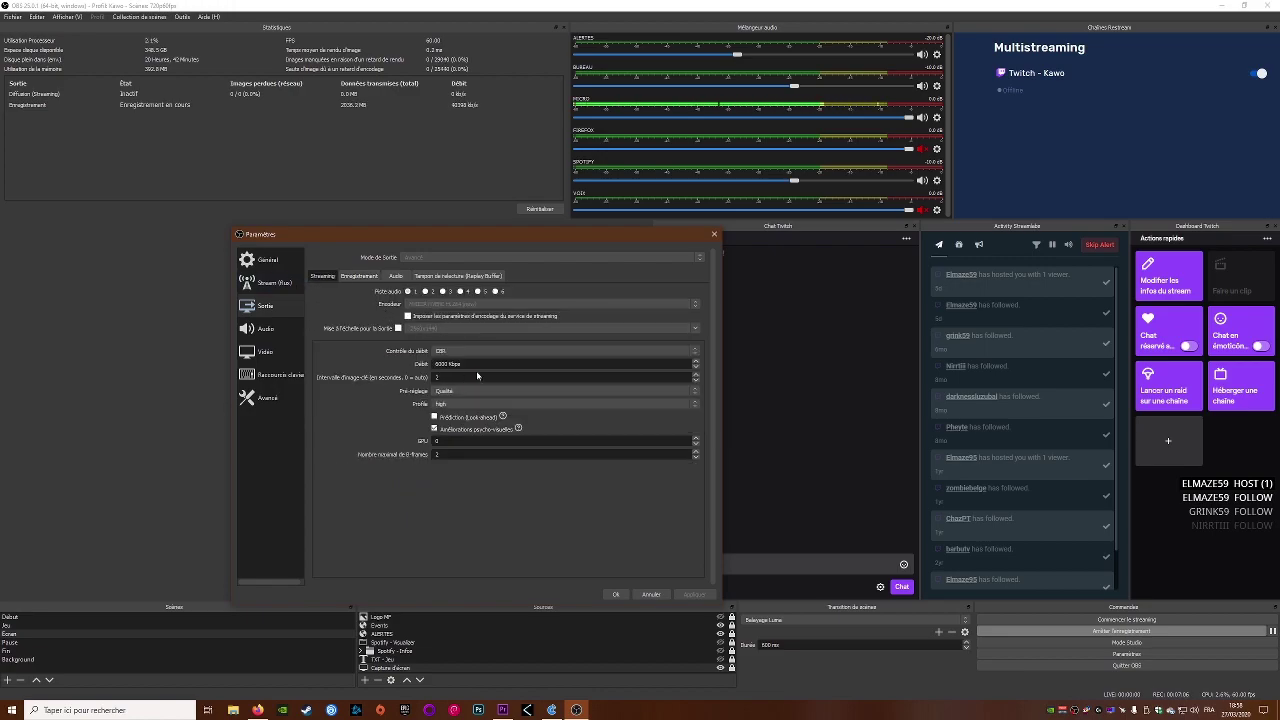
pyautogui.click(359, 276)
pyautogui.click(323, 276)
pyautogui.click(357, 279)
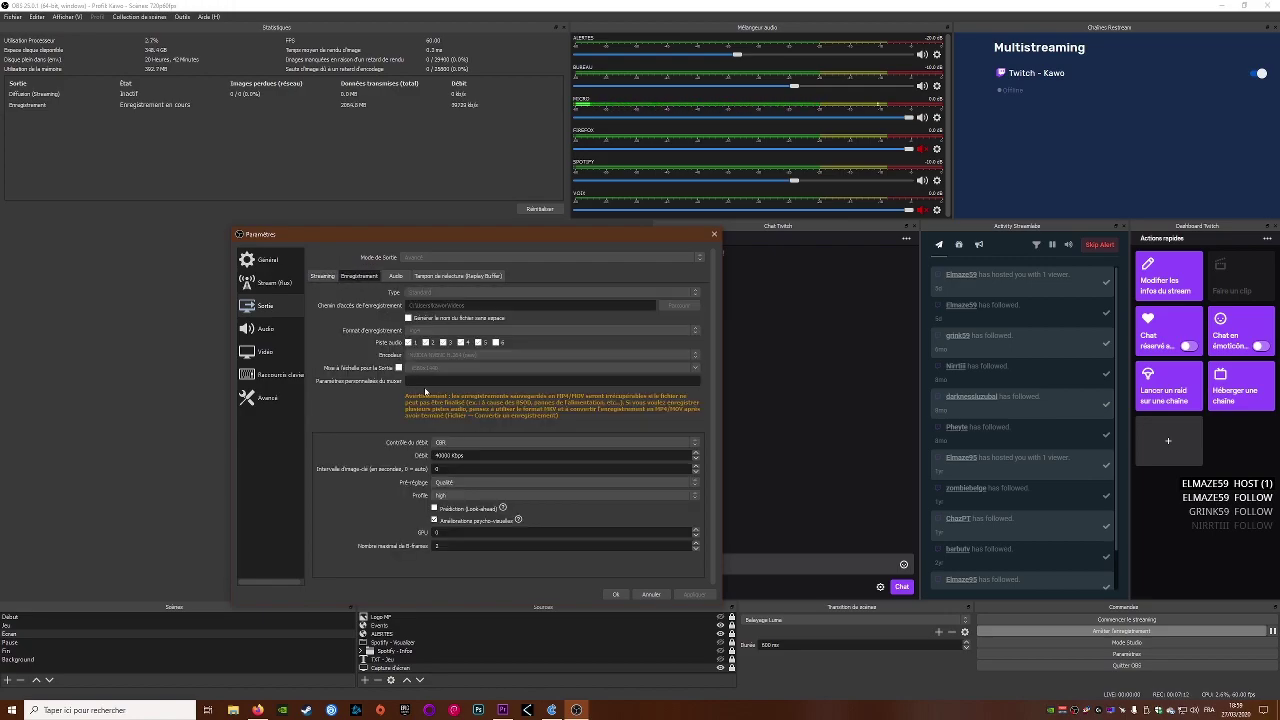
pyautogui.click(336, 278)
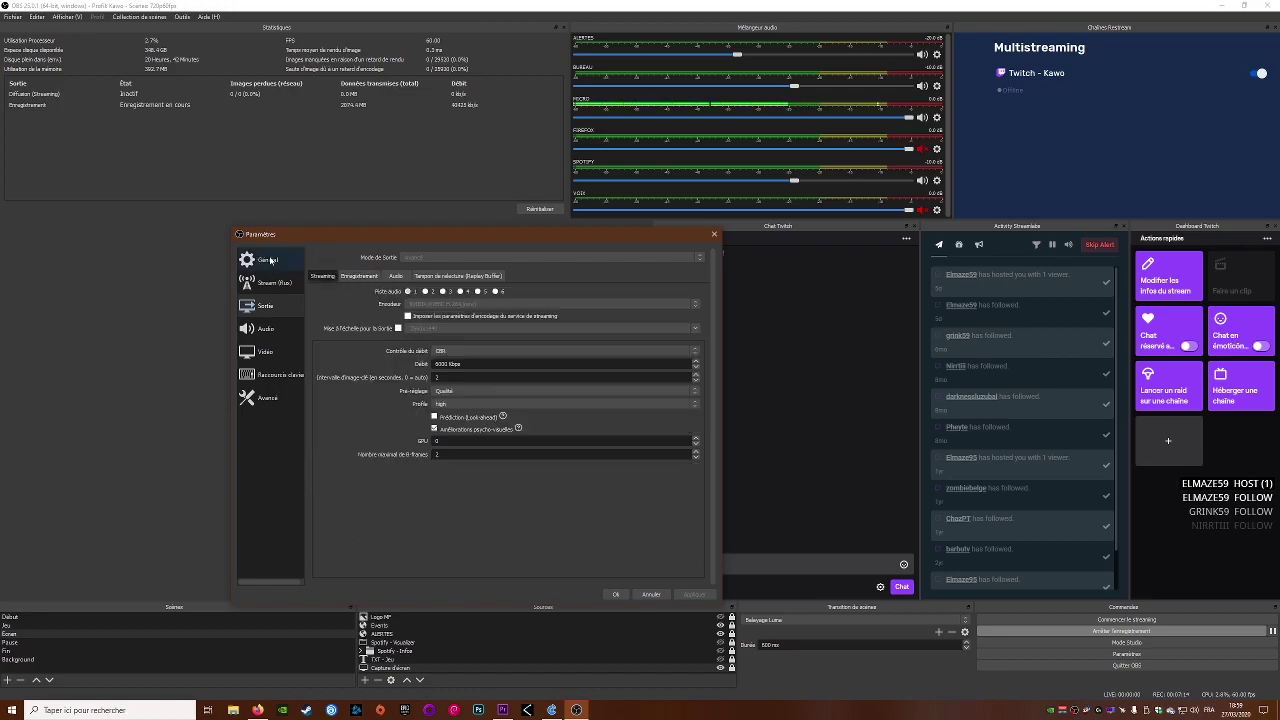
pyautogui.click(650, 596)
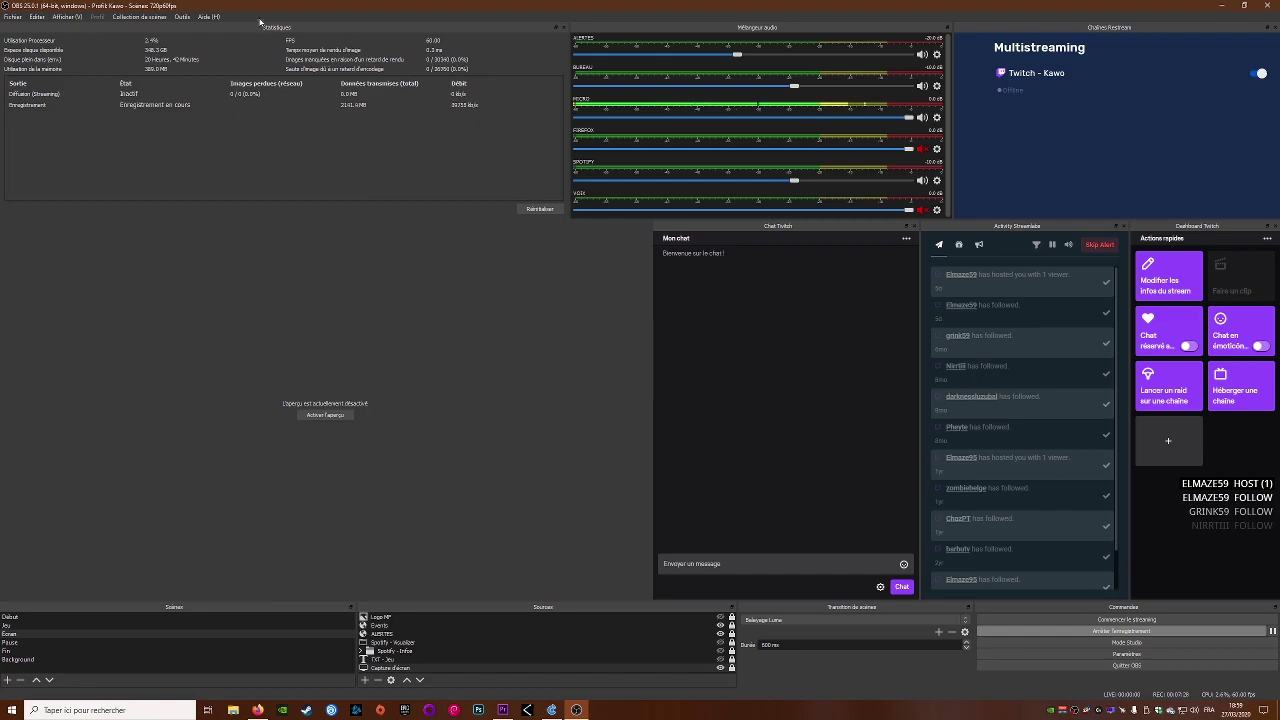
# Review the list of interface docks that can be shown or hidden
pyautogui.click(67, 17)
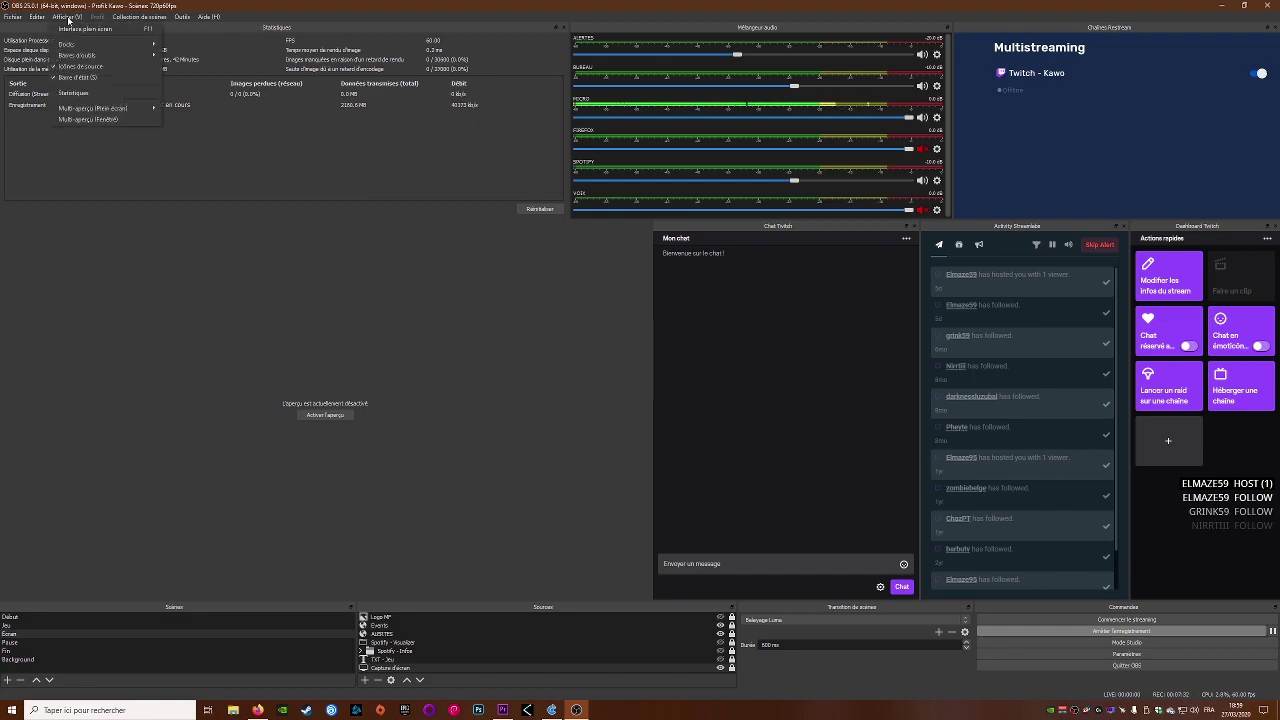
pyautogui.moveTo(90, 44)
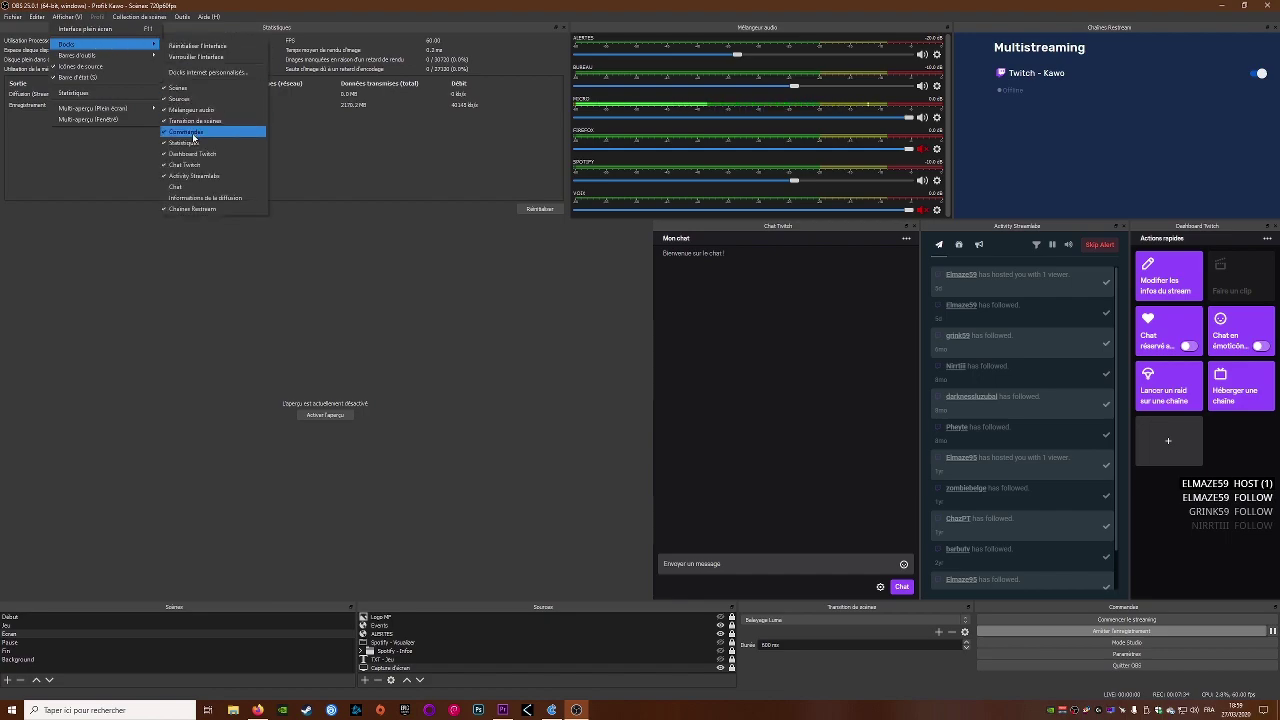
pyautogui.click(372, 171)
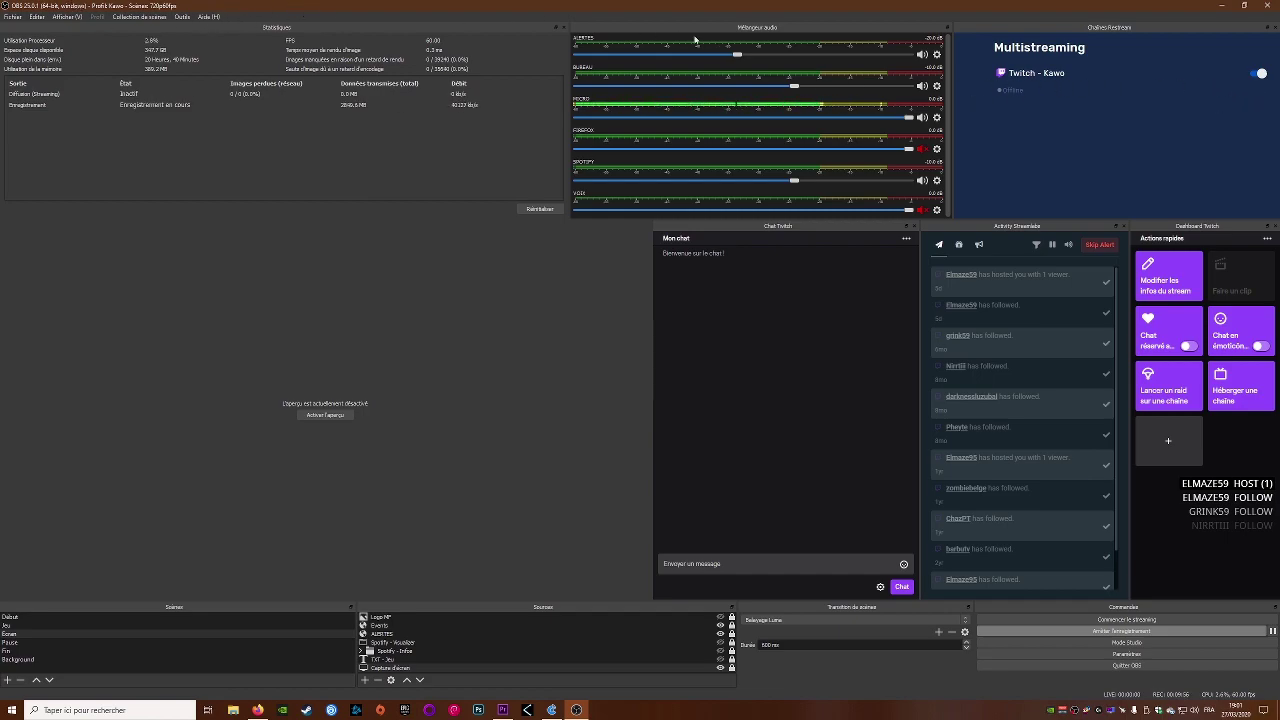
# Open the custom browser docks dialog, review the dock names and URLs, and close it
pyautogui.click(67, 17)
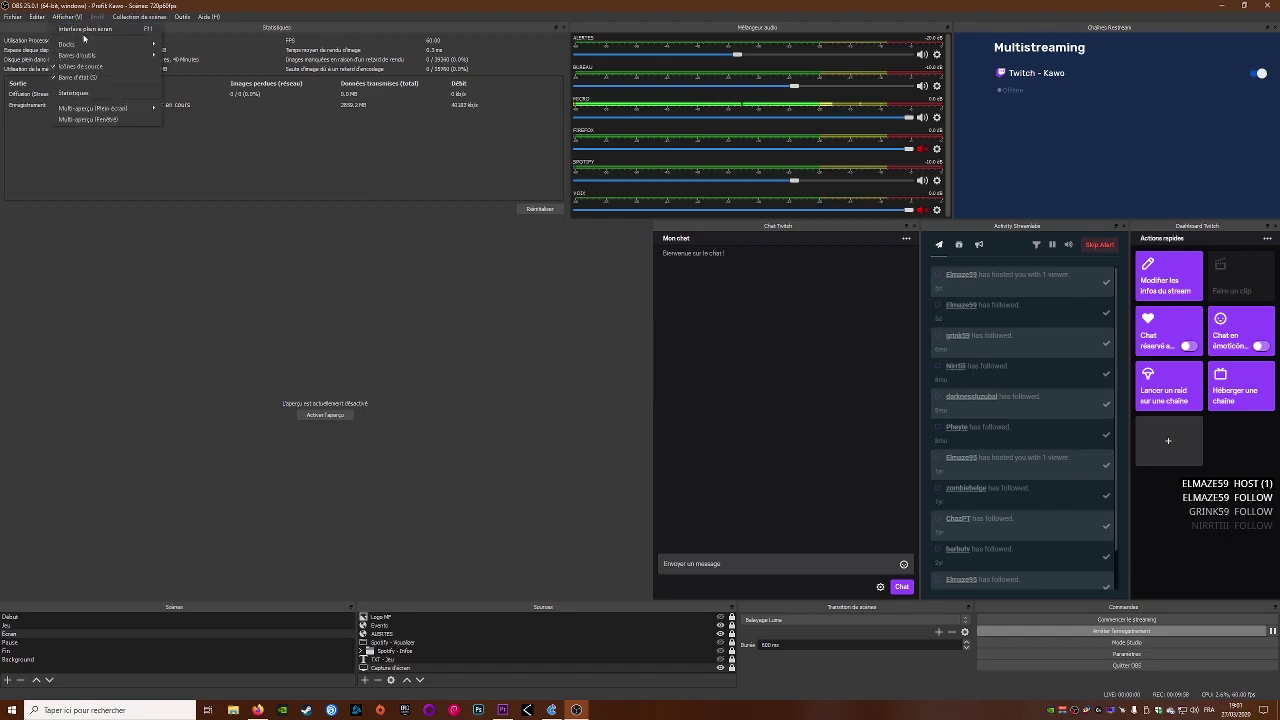
pyautogui.moveTo(110, 44)
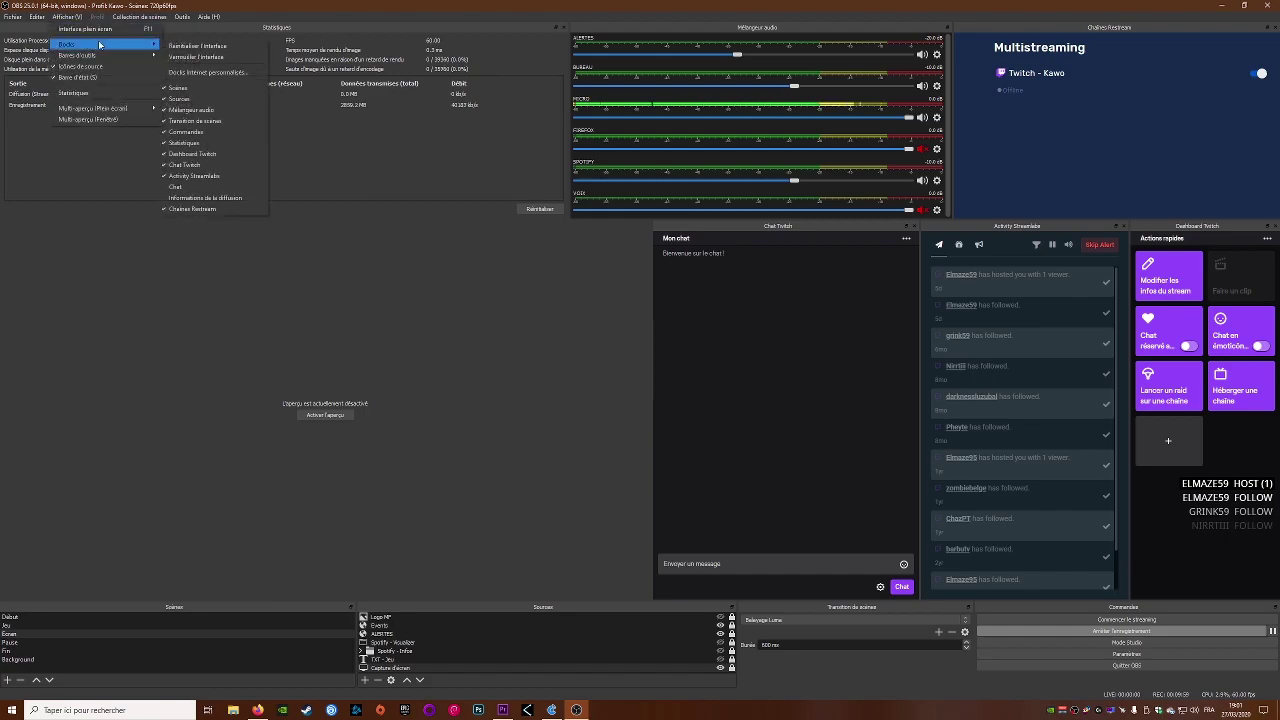
pyautogui.click(213, 73)
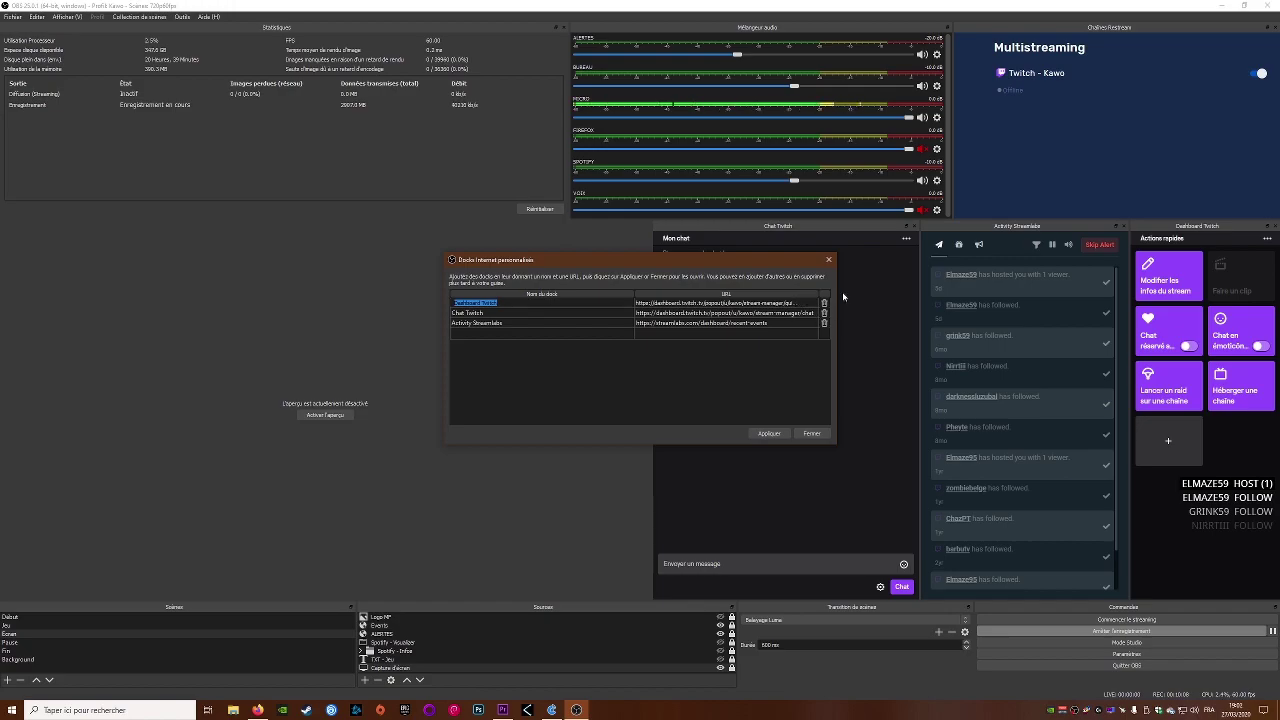
pyautogui.click(811, 433)
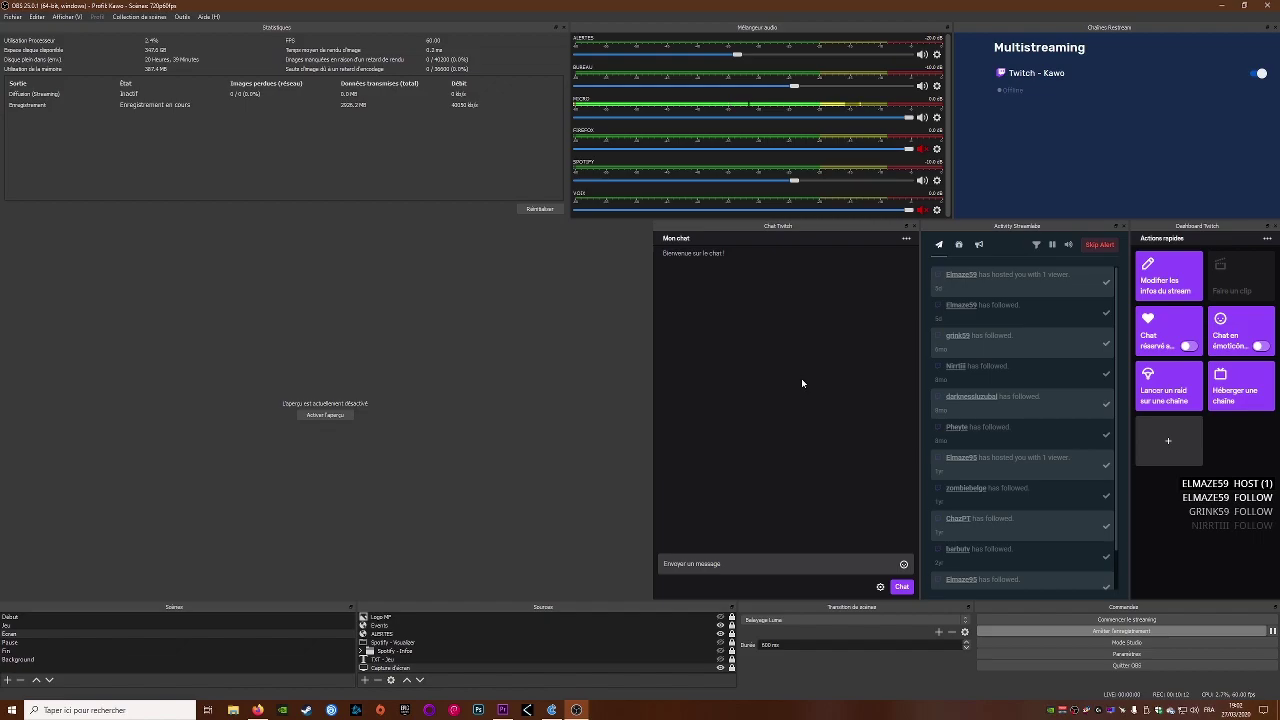